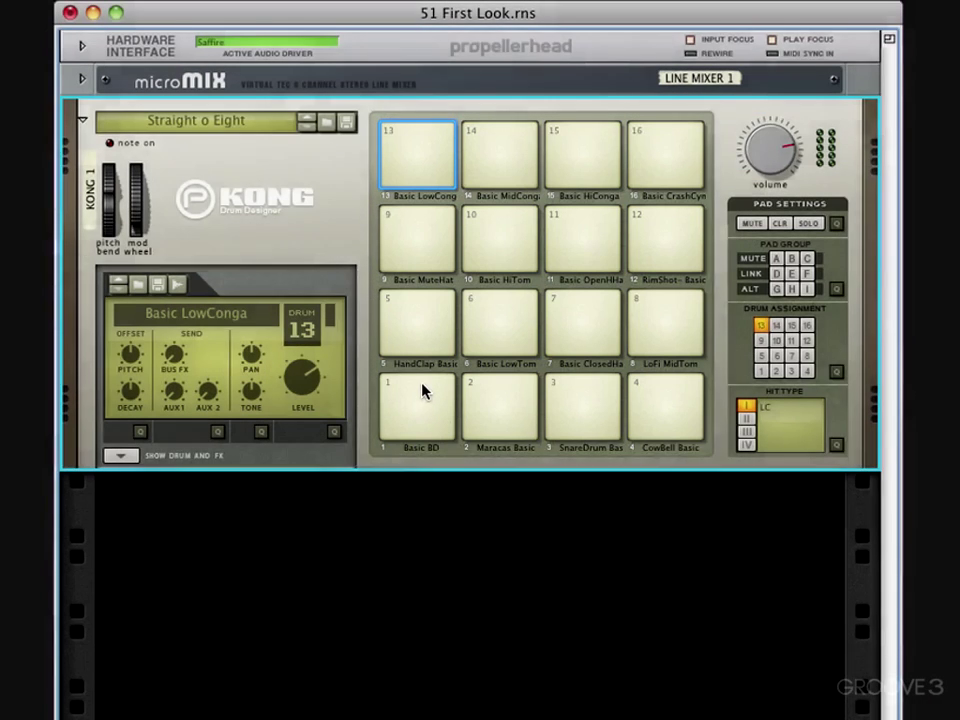
Audition Kong pads 1 to 4, from the Basic BD to the CowBell Basic sound.
left_click(424, 393)
left_click(503, 394)
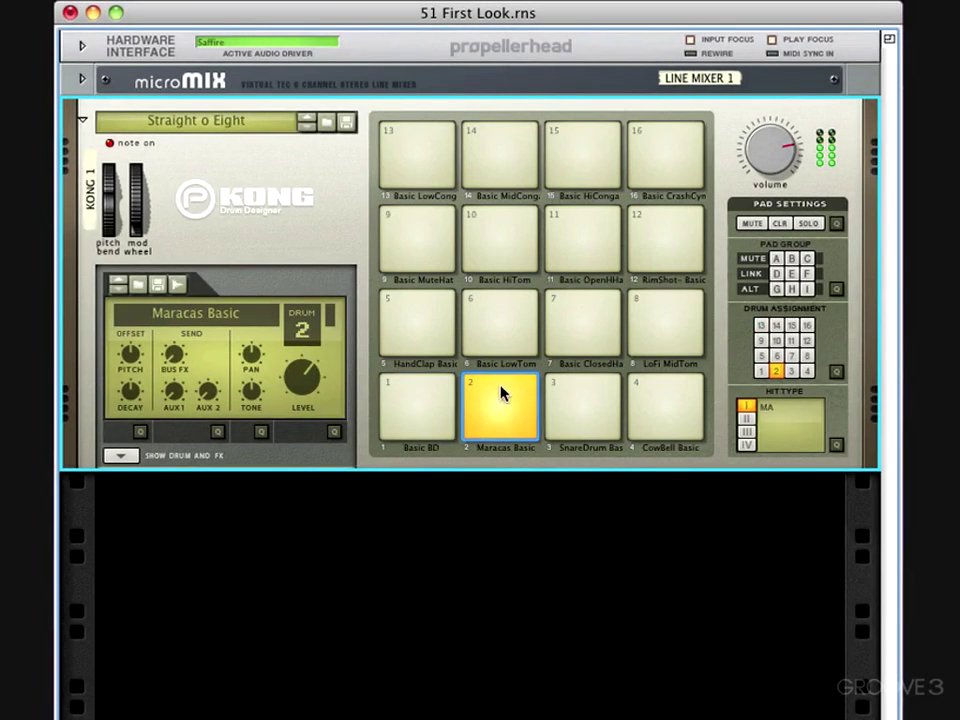
left_click(604, 393)
left_click(668, 393)
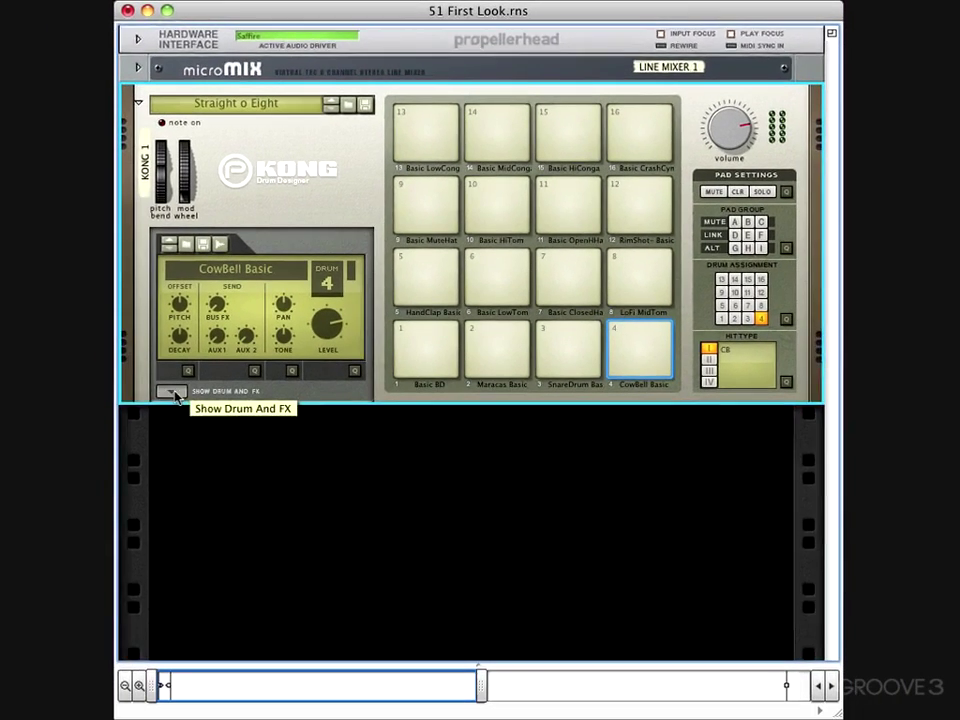
Expand Kong's drum and FX section for pad 4 and review the available drum module types.
left_click(122, 457)
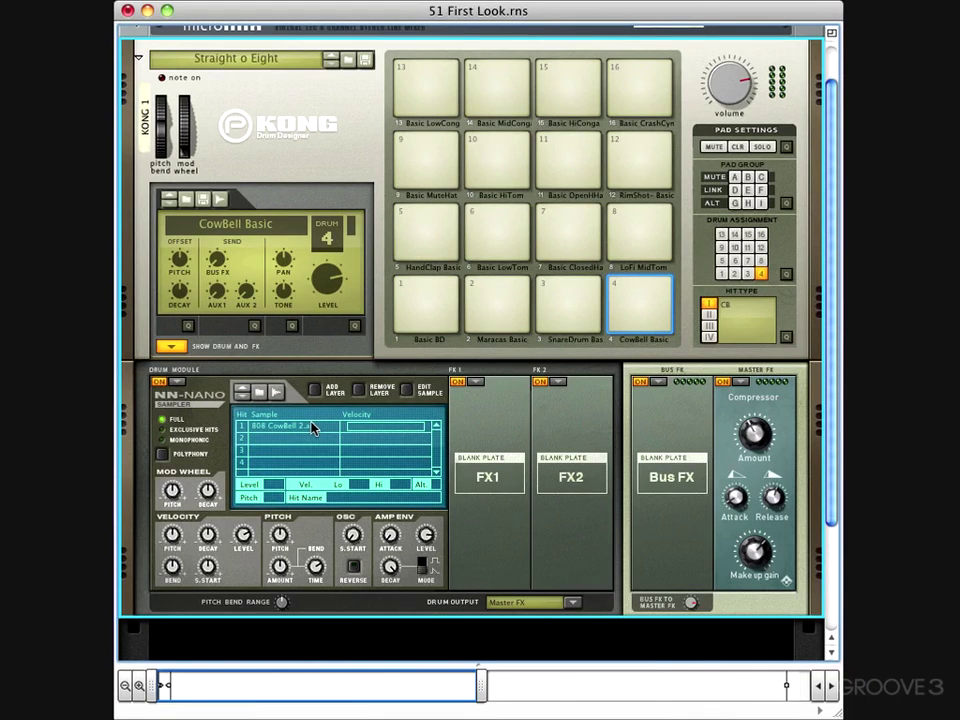
left_click(177, 383)
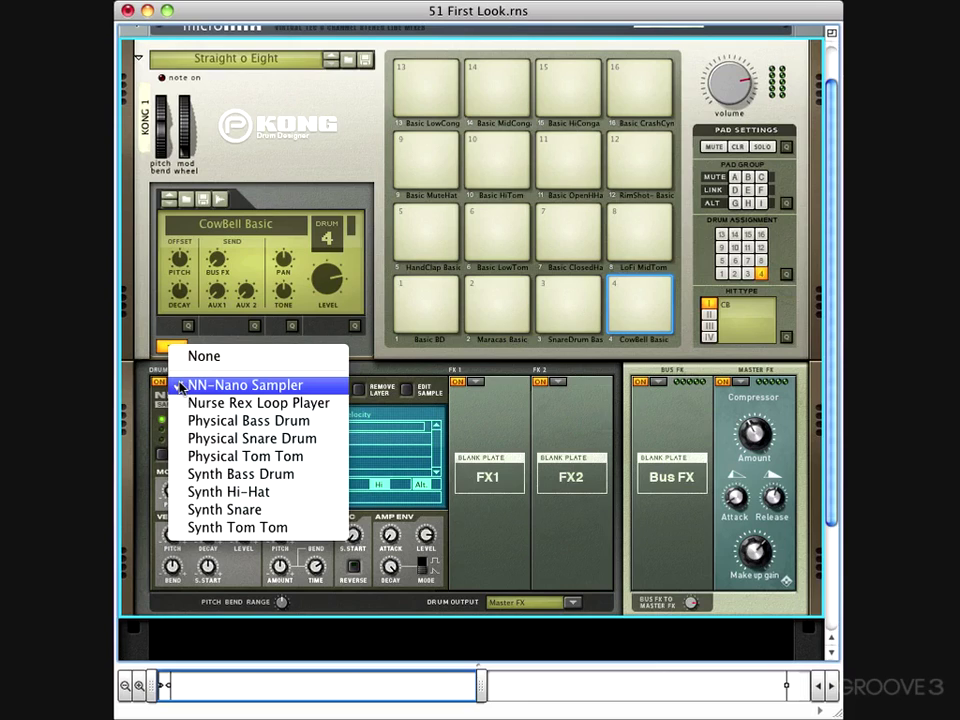
key("Escape")
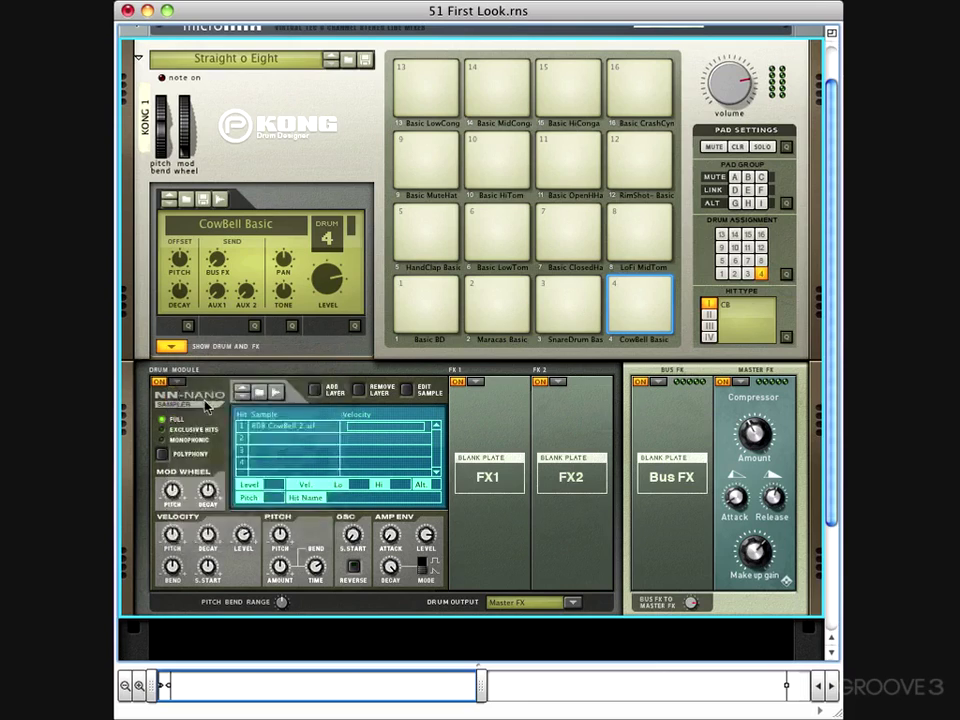
Try the Nurse Rex Loop Player, Physical Bass Drum and Physical Snare Drum as the drum module for pad 4.
left_click_drag(207, 403, 240, 418)
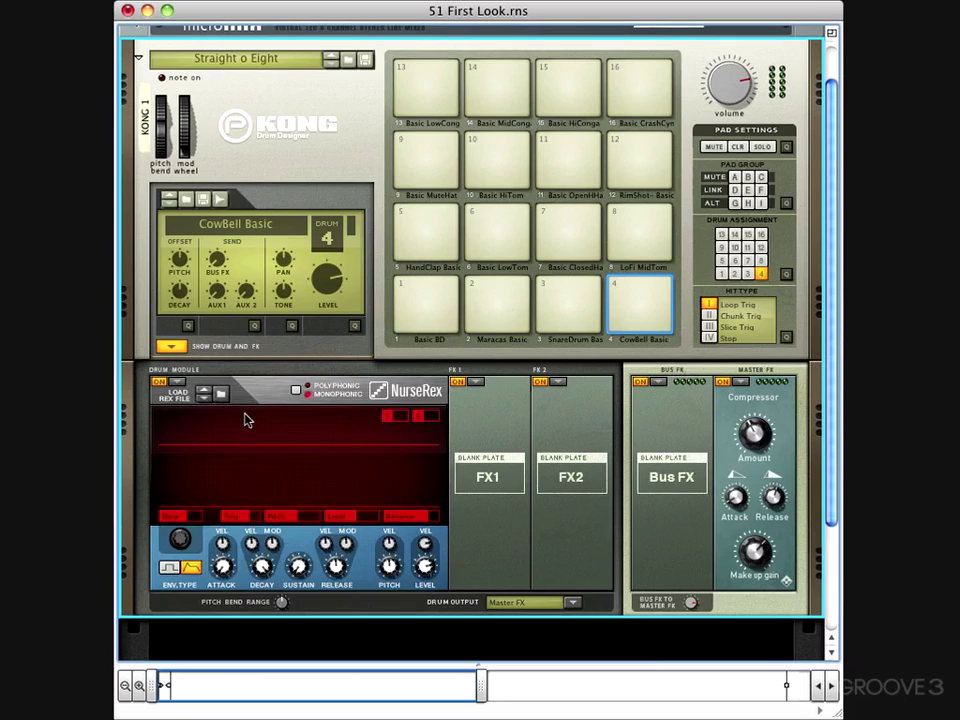
left_click(176, 383)
key("Escape")
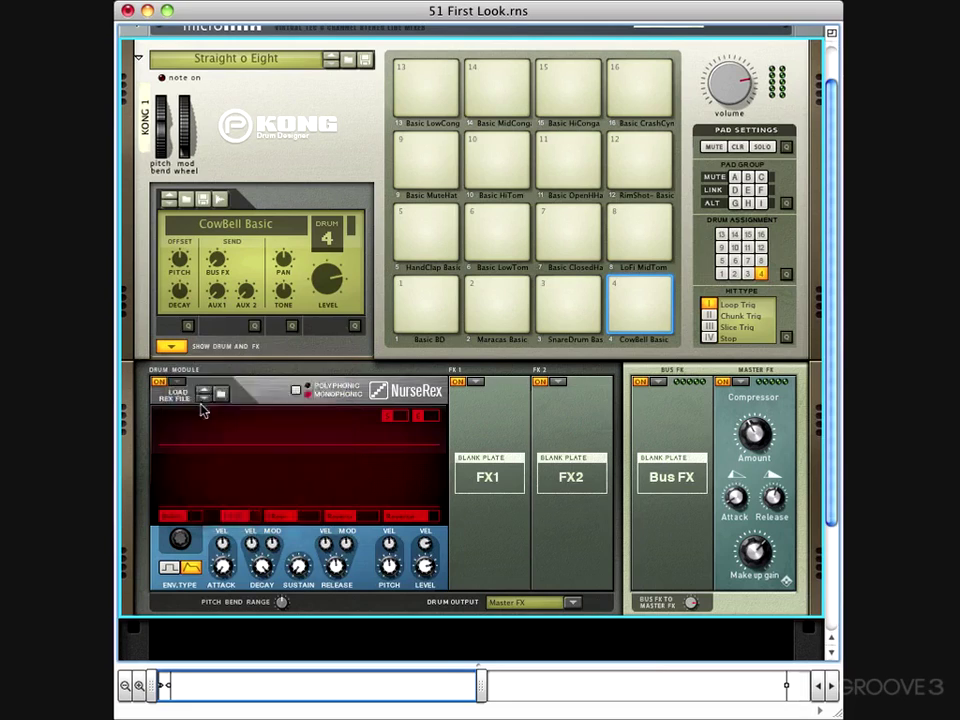
left_click_drag(176, 383, 176, 401)
left_click(178, 385)
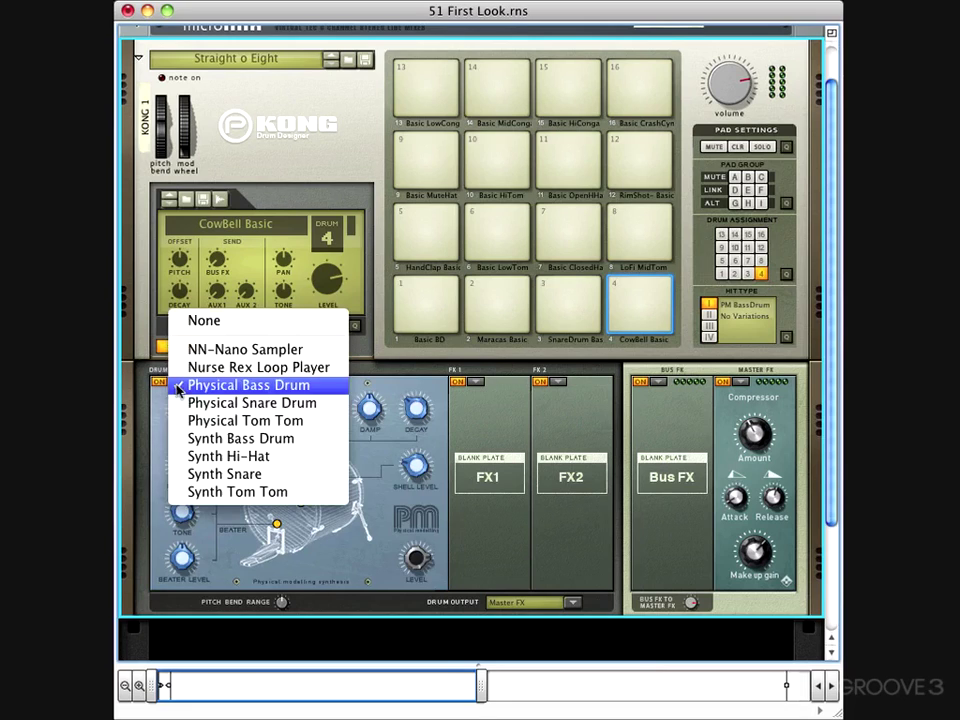
left_click(189, 401)
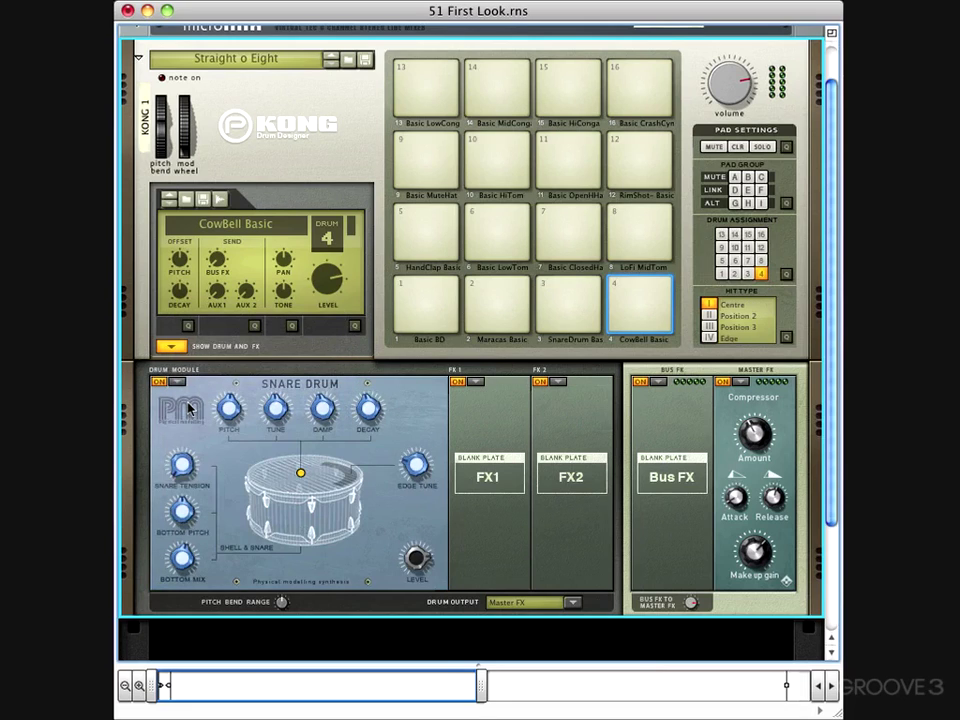
Try the Physical Tom Tom, Synth Bass Drum, Synth Hi-Hat and Synth Snare as the drum module for pad 4.
left_click(177, 383)
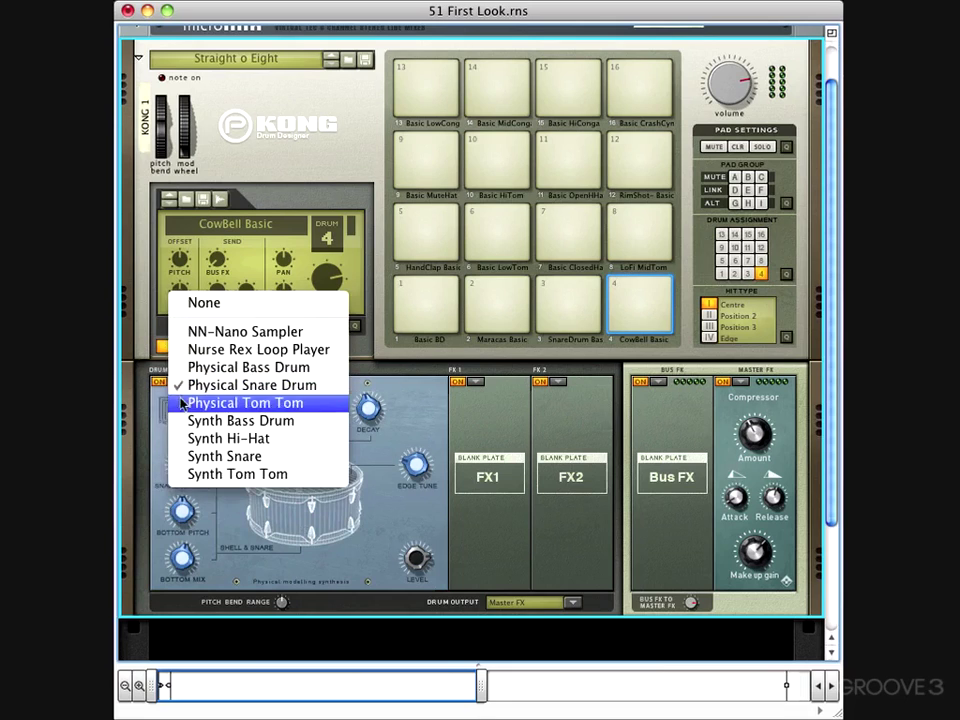
left_click(184, 403)
left_click(177, 385)
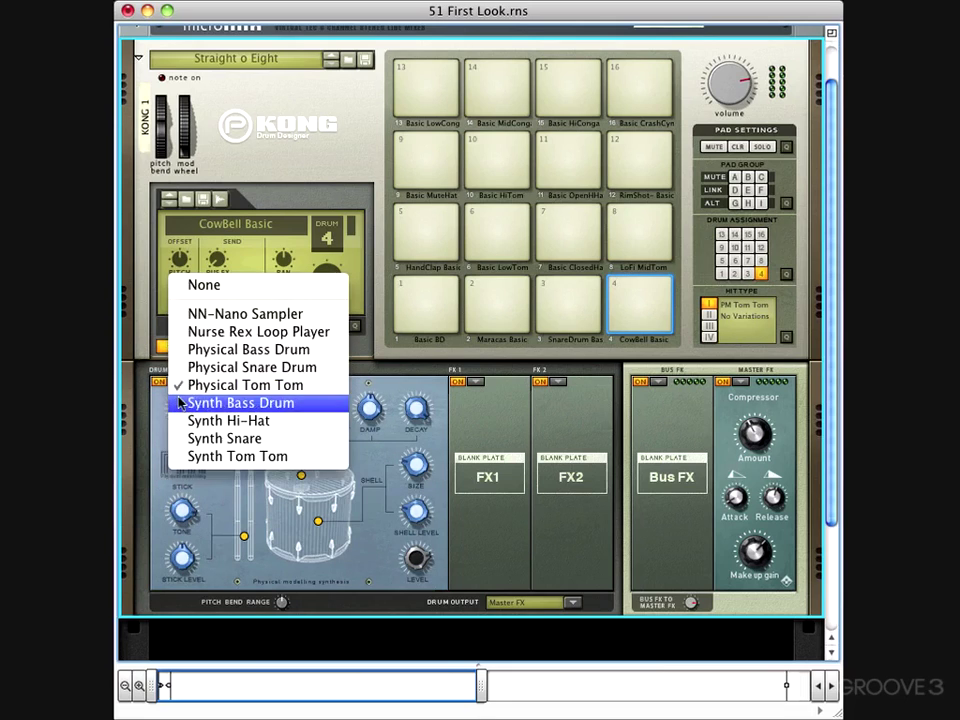
left_click(182, 400)
left_click(177, 385)
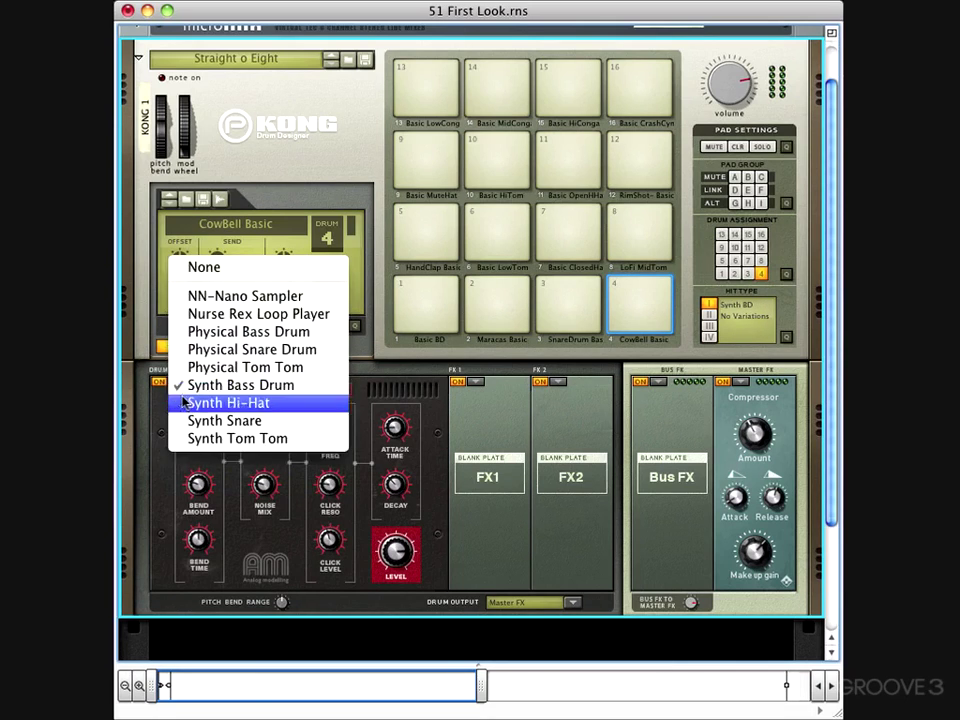
left_click(184, 402)
left_click(179, 386)
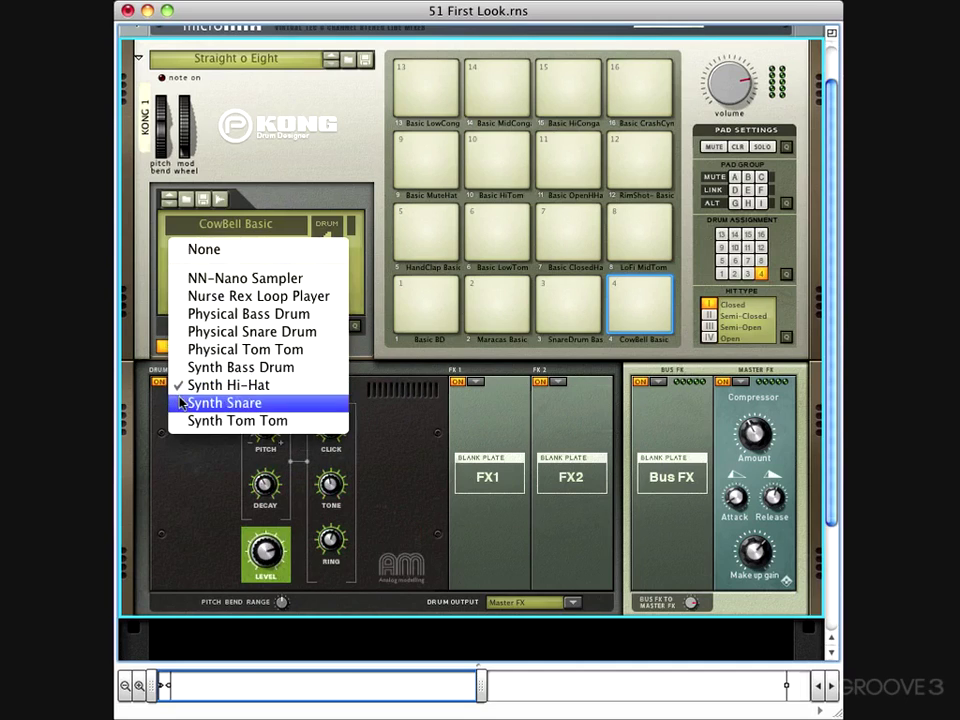
left_click(181, 402)
Set pad 4's drum module to Synth Tom Tom and load the Tone module into its FX 1 slot.
left_click(177, 383)
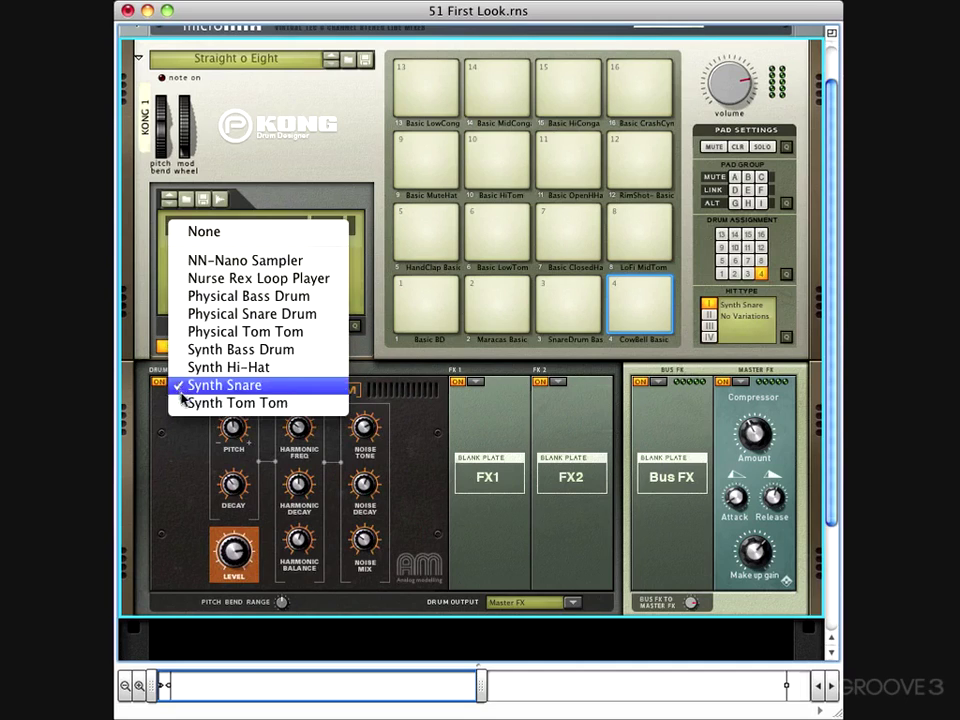
left_click(184, 401)
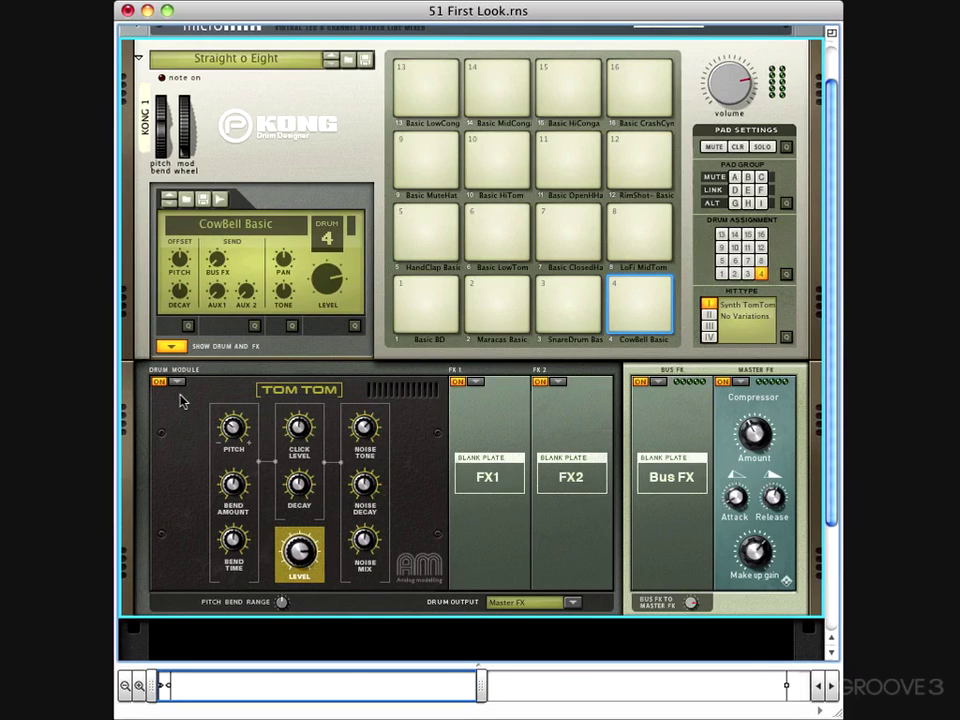
left_click(477, 387)
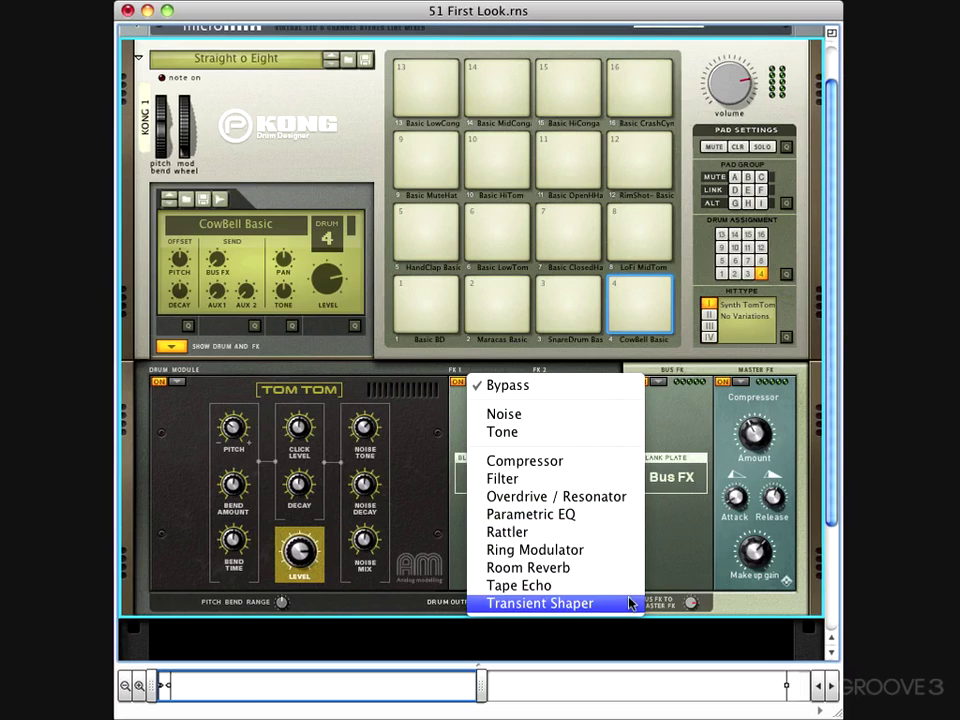
left_click(587, 436)
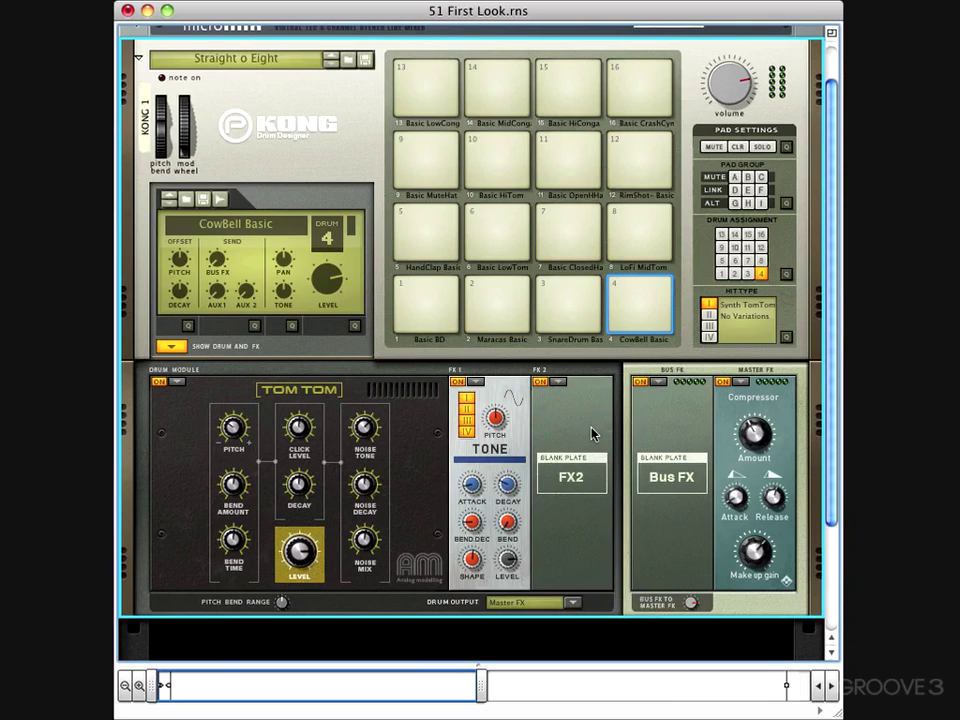
Audition pads 4 and 8, and review the drum output routing options for pad 8.
left_click(646, 295)
left_click(644, 218)
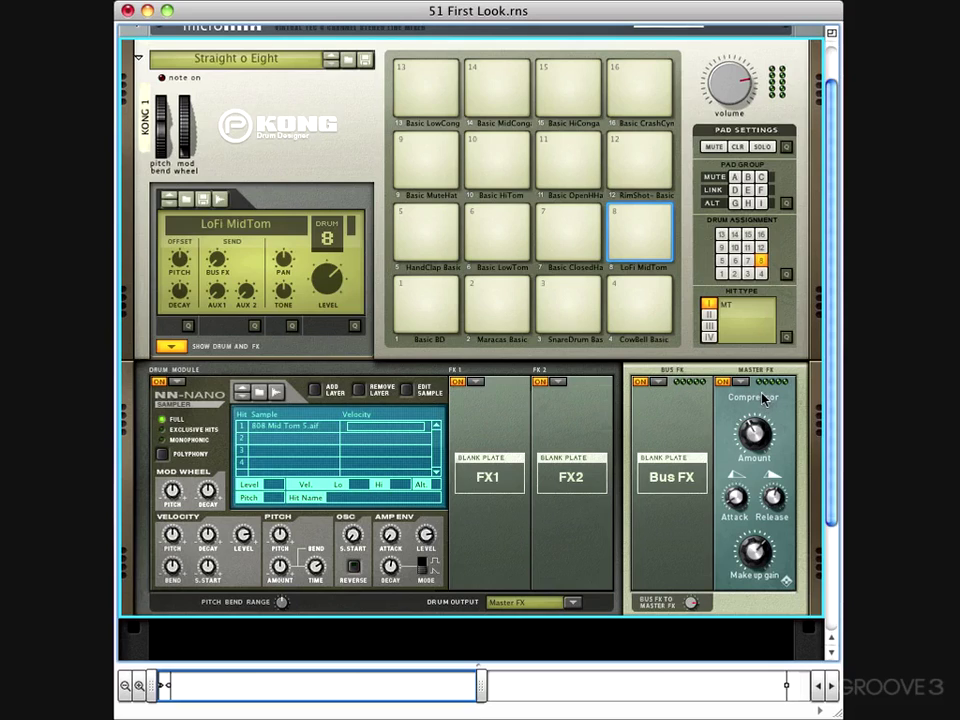
left_click(576, 604)
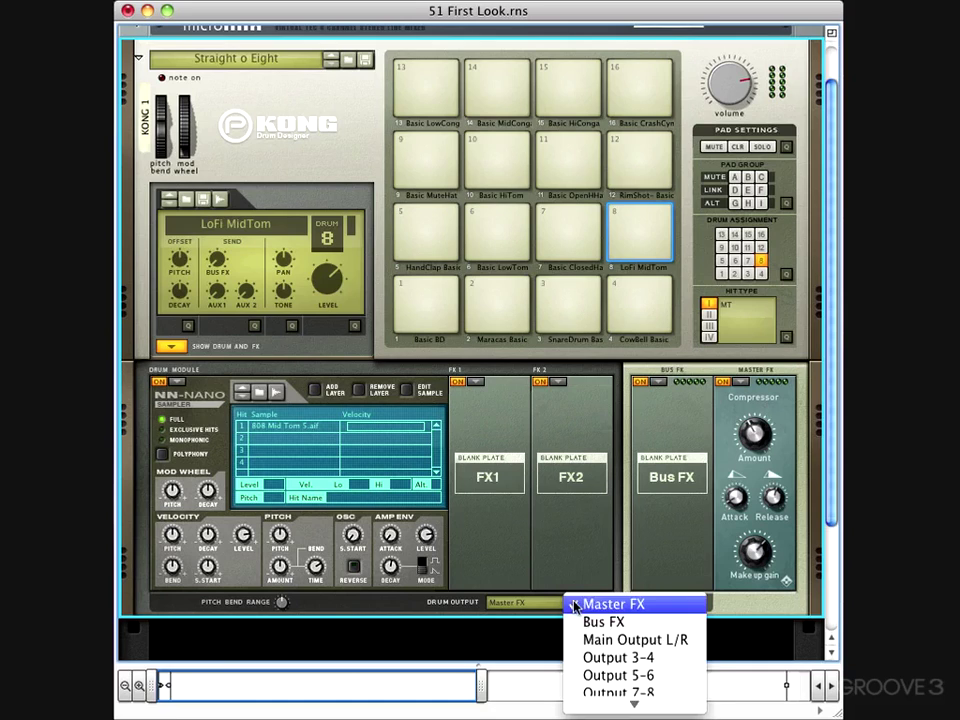
left_click(561, 556)
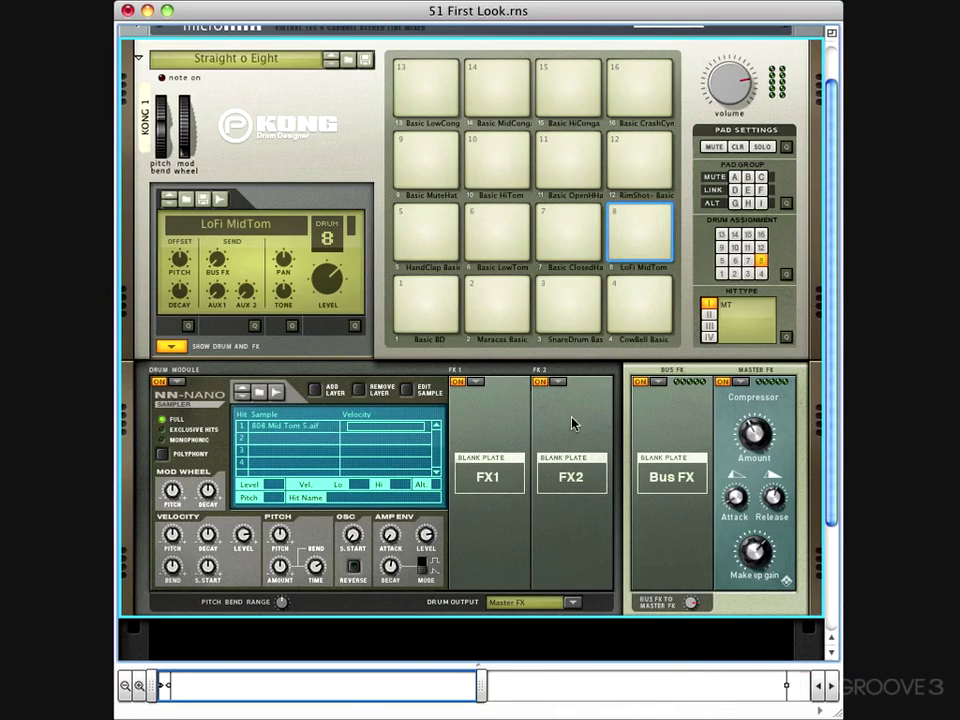
Inspect the connections and signal flow on Kong's rear side, and return to the front of the rack.
key("Tab")
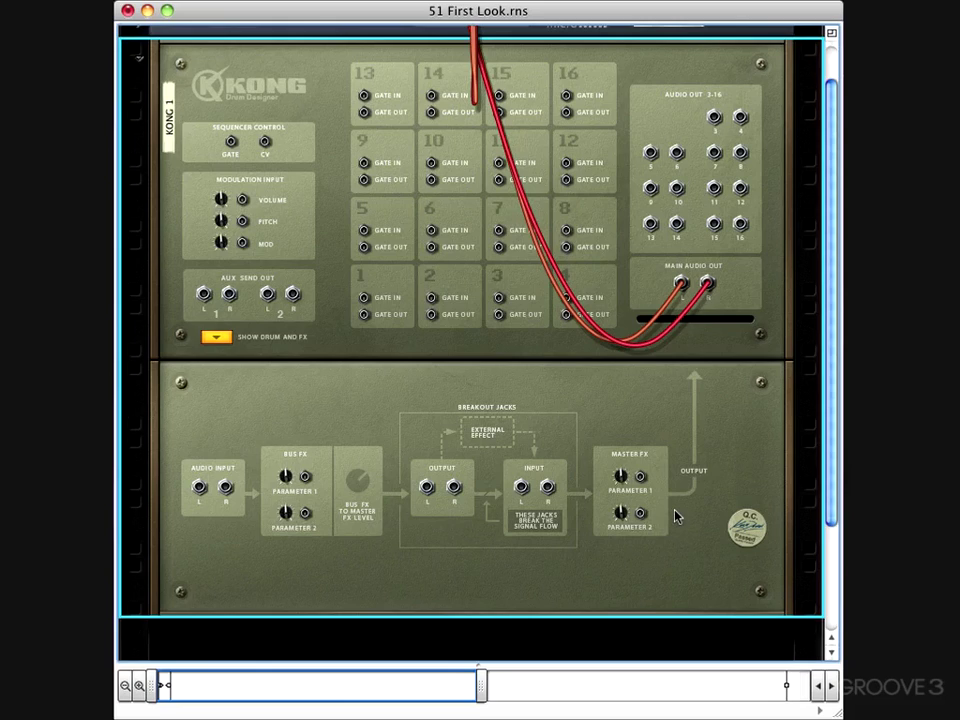
key("Tab")
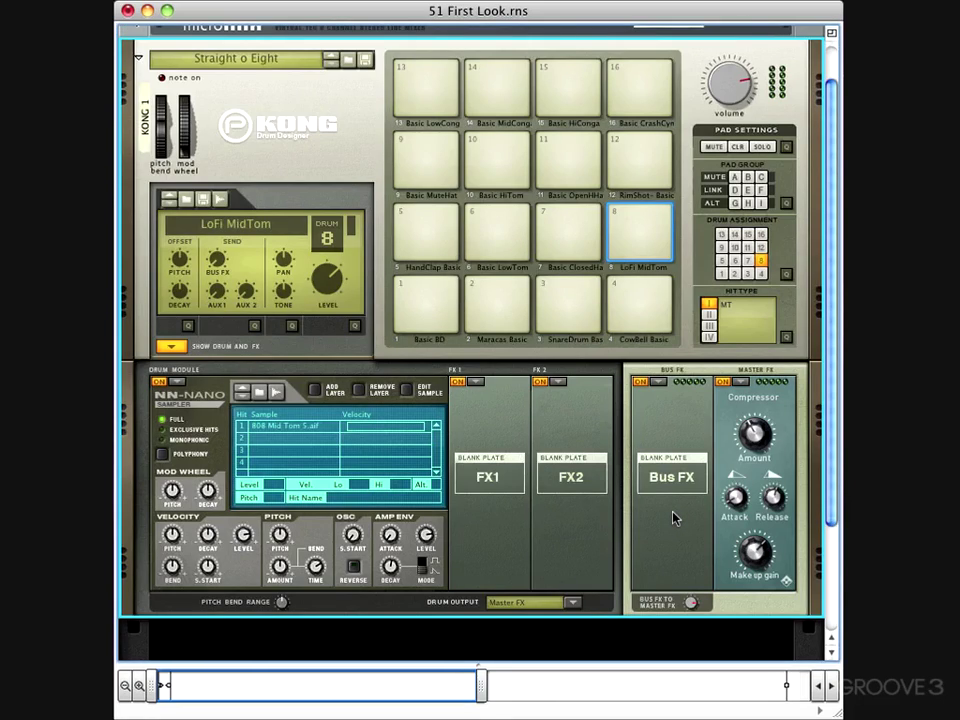